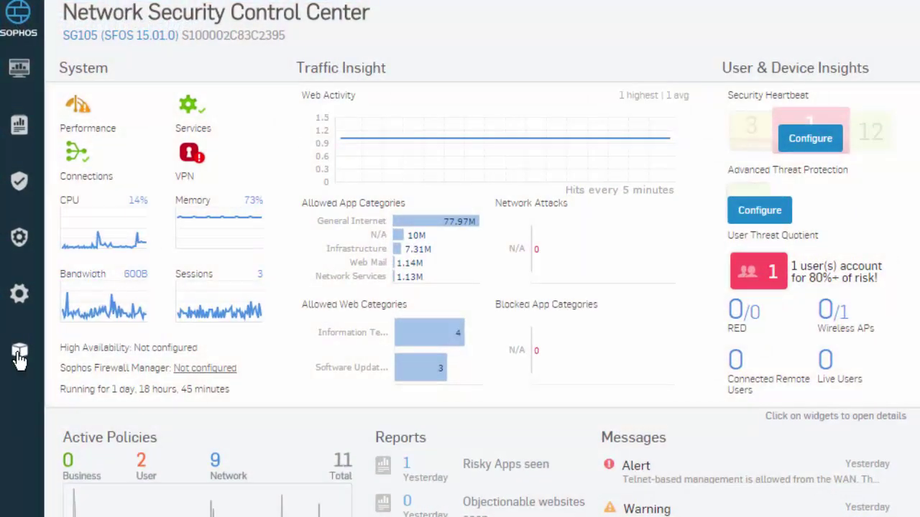
Step: Start a new local user with username SophosSupport, name 'Sophos Support' and description 'Sophos Support User'
{"action": "left_click", "coordinate": [19, 353]}
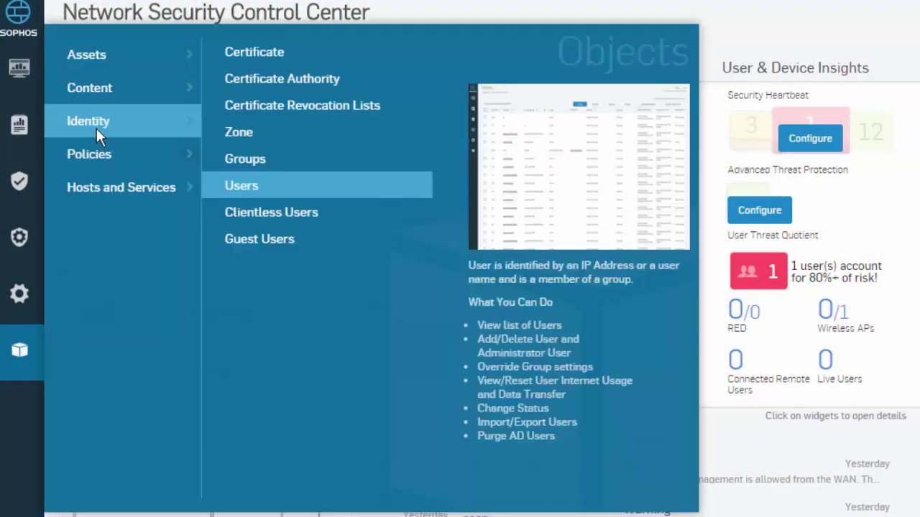
{"action": "left_click", "coordinate": [252, 197]}
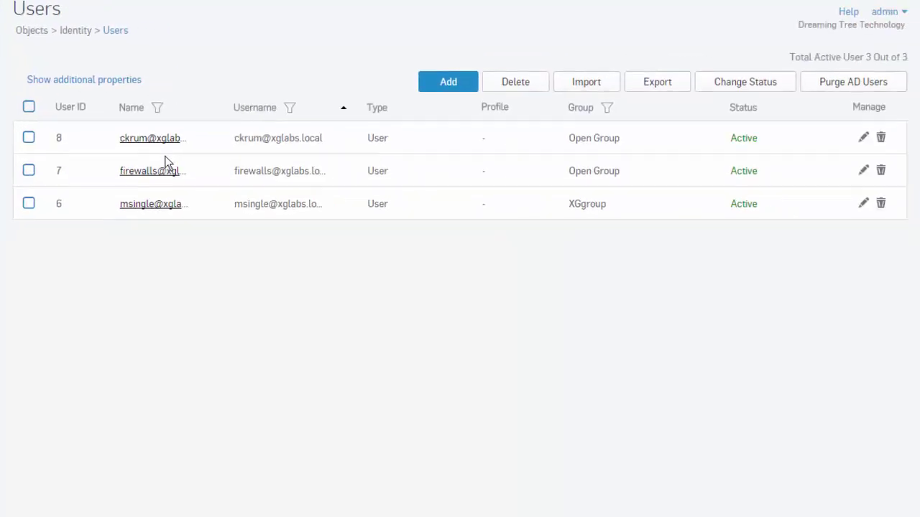
{"action": "left_click", "coordinate": [448, 83]}
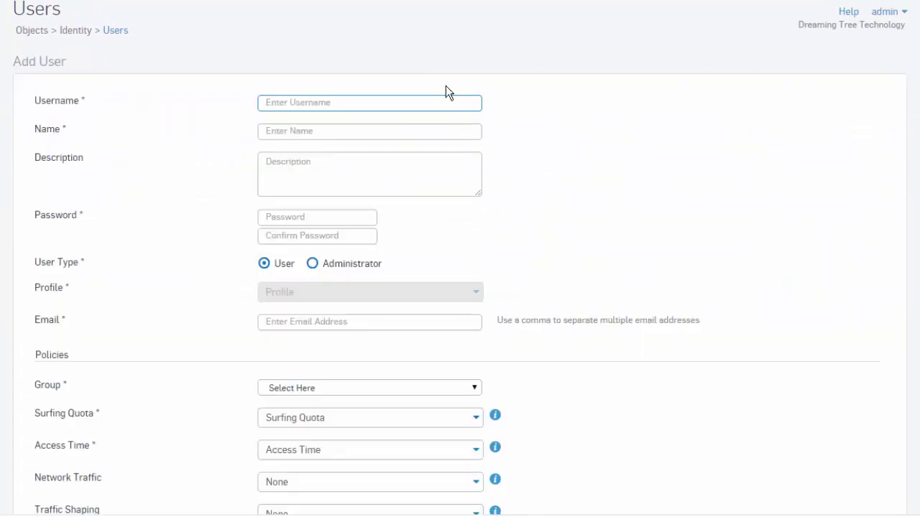
{"action": "type", "text": "SophosSupport"}
{"action": "key", "text": "Tab"}
{"action": "type", "text": "So"}
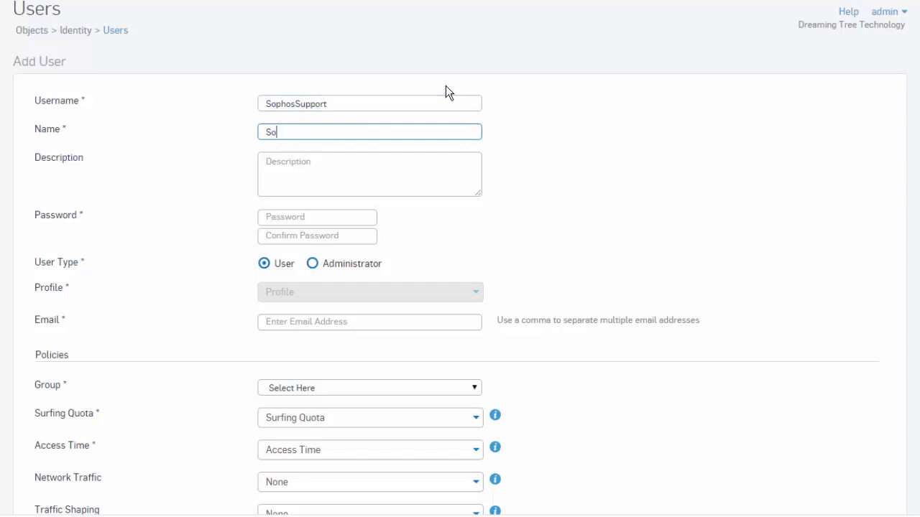
{"action": "type", "text": "phos Support"}
{"action": "key", "text": "Tab"}
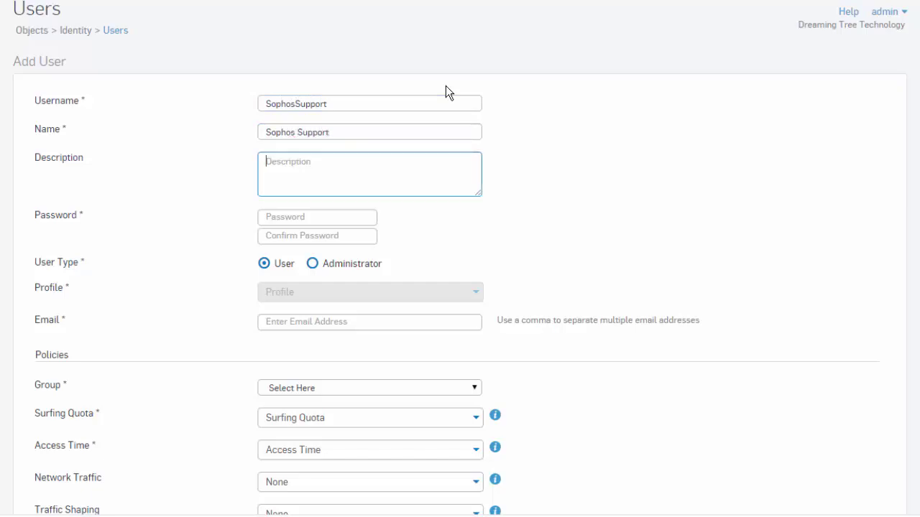
{"action": "type", "text": "Sophos Support User"}
Step: Enter and confirm the account password, keep the standard User type, and fill in the user's e-mail
{"action": "left_click", "coordinate": [361, 216]}
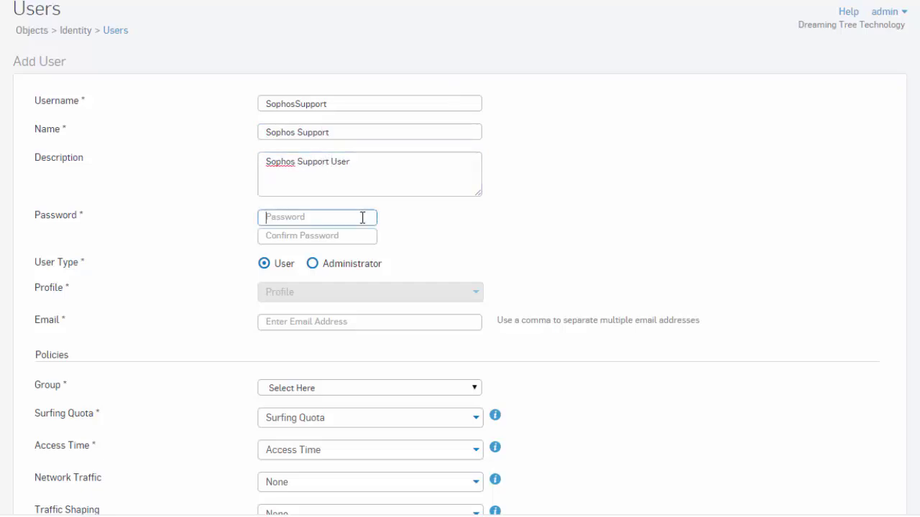
{"action": "type", "text": "••••••••••"}
{"action": "key", "text": "Tab"}
{"action": "type", "text": "••"}
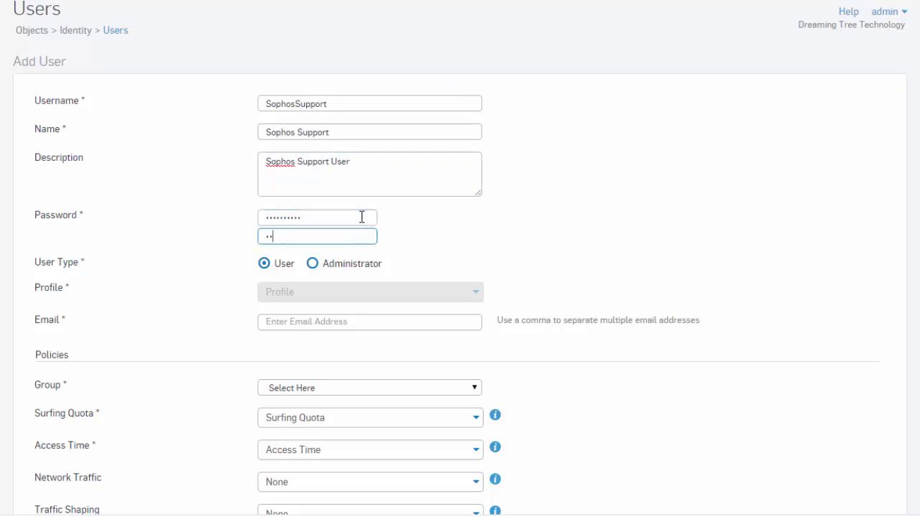
{"action": "type", "text": "••••••••"}
{"action": "left_click", "coordinate": [314, 264]}
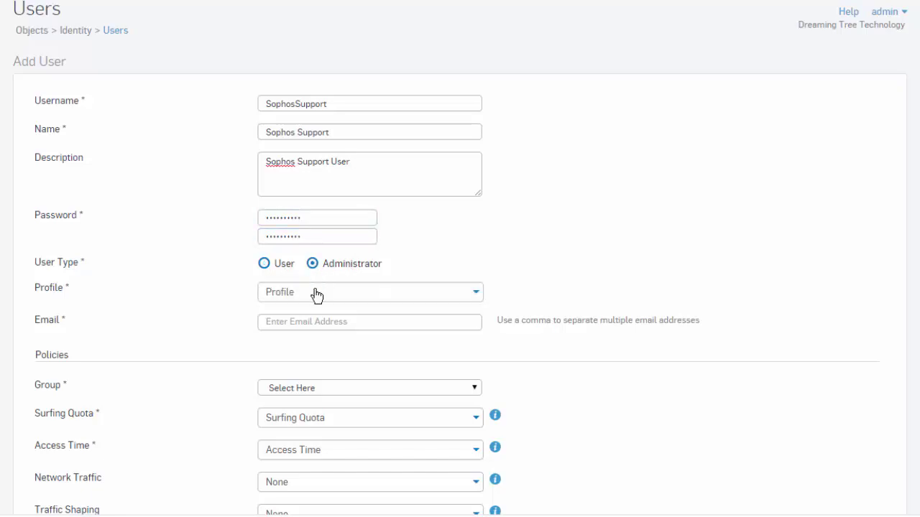
{"action": "left_click", "coordinate": [438, 302]}
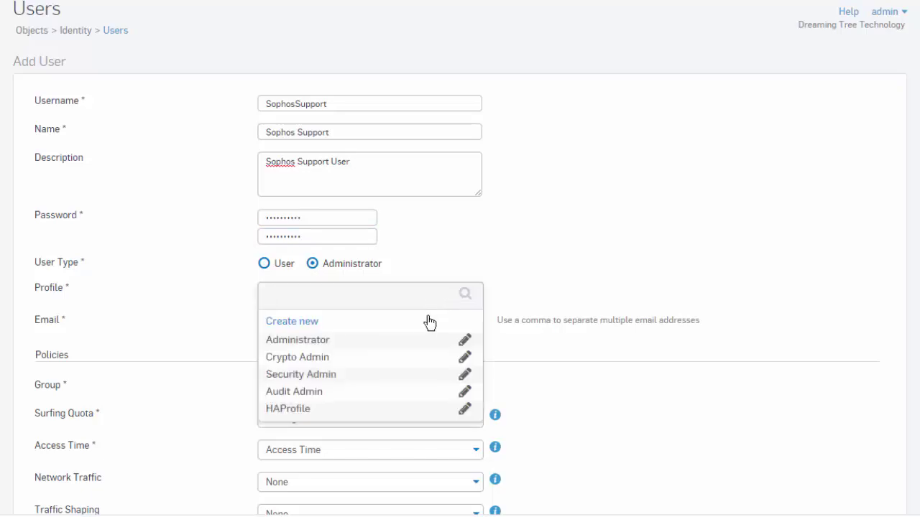
{"action": "left_click", "coordinate": [302, 261]}
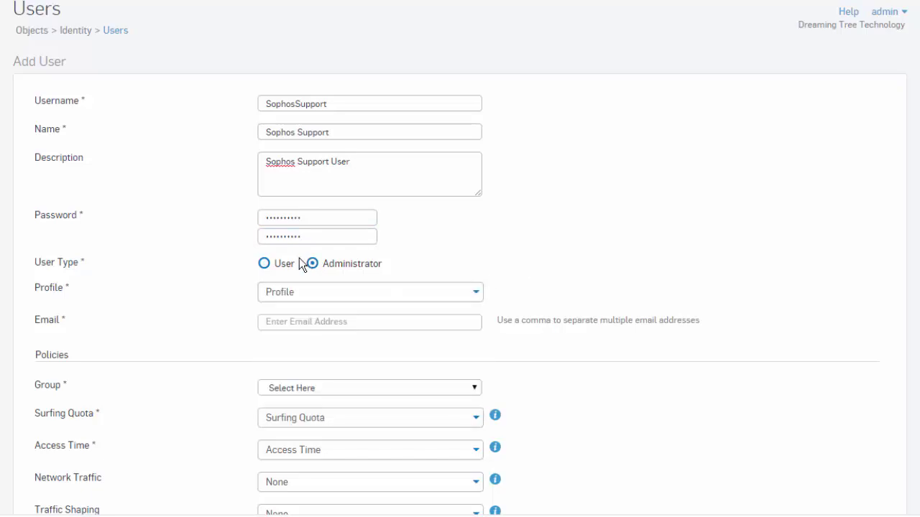
{"action": "left_click", "coordinate": [264, 264]}
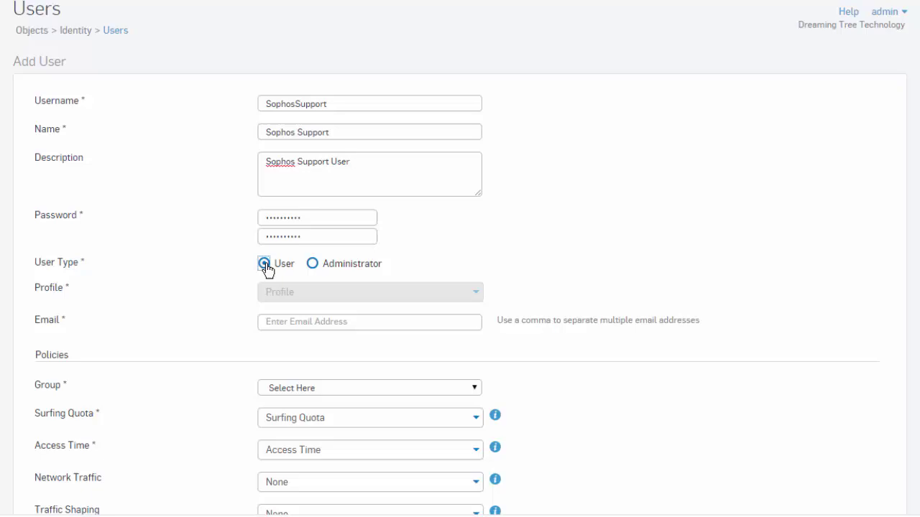
{"action": "left_click", "coordinate": [295, 321]}
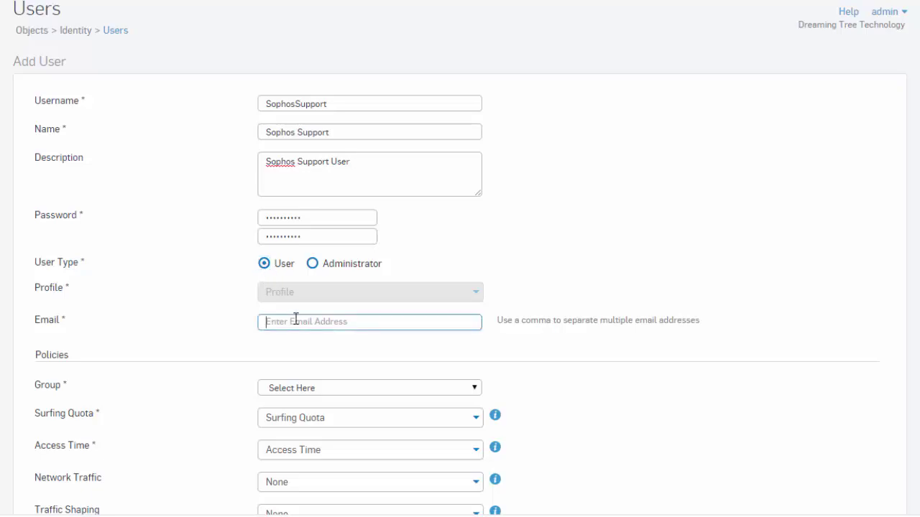
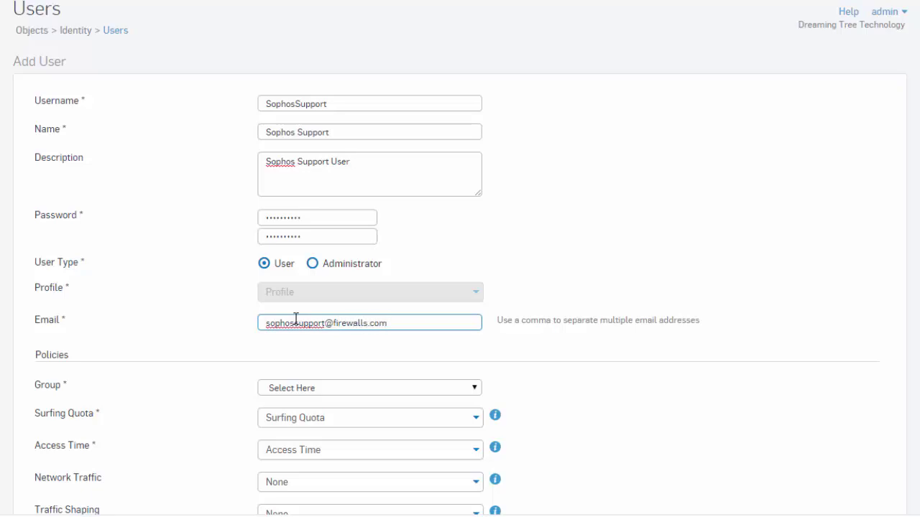
{"action": "scroll", "coordinate": [309, 337], "scroll_direction": "down", "scroll_amount": 1}
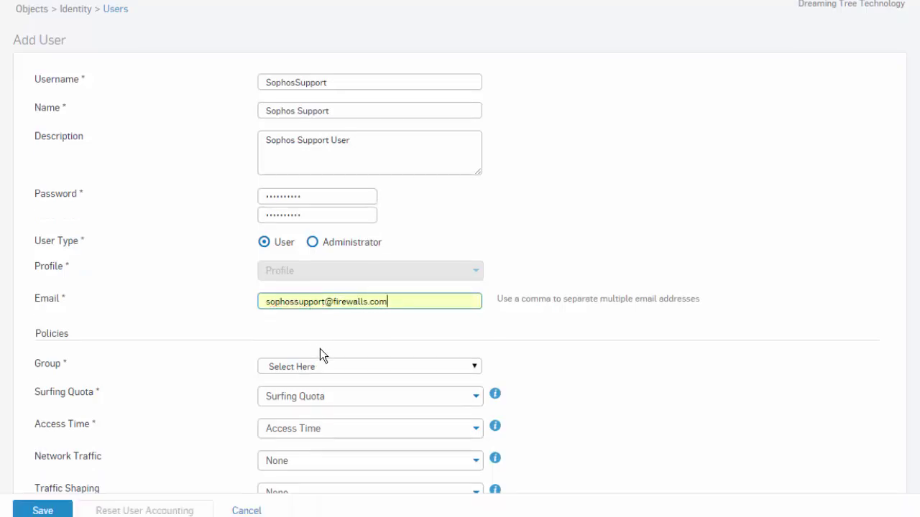
Step: Put the Sophos Support user in Open Group and save it
{"action": "scroll", "coordinate": [338, 376], "scroll_direction": "down", "scroll_amount": 1}
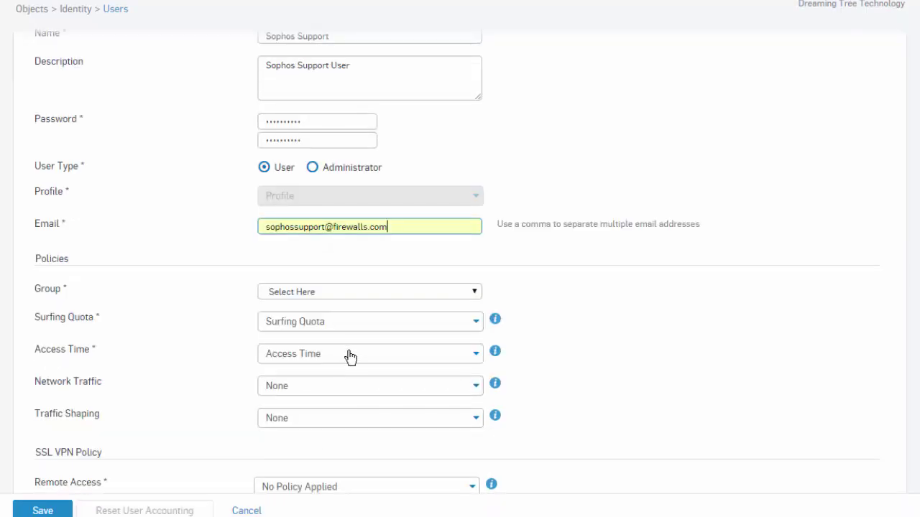
{"action": "left_click", "coordinate": [367, 292]}
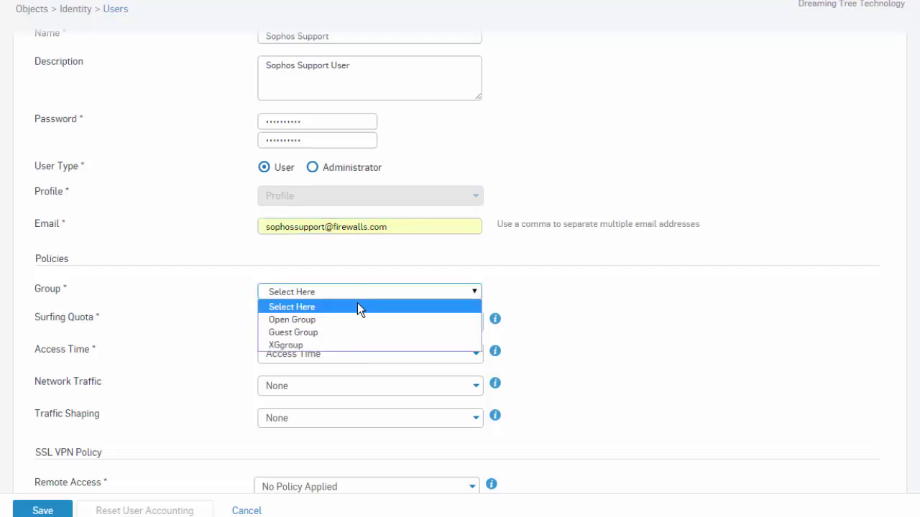
{"action": "left_click", "coordinate": [352, 321]}
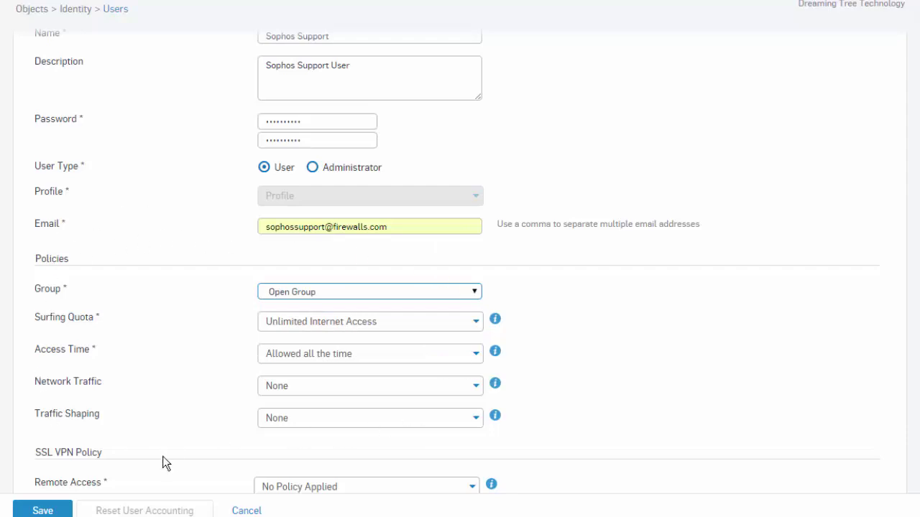
{"action": "scroll", "coordinate": [171, 450], "scroll_direction": "down", "scroll_amount": 3}
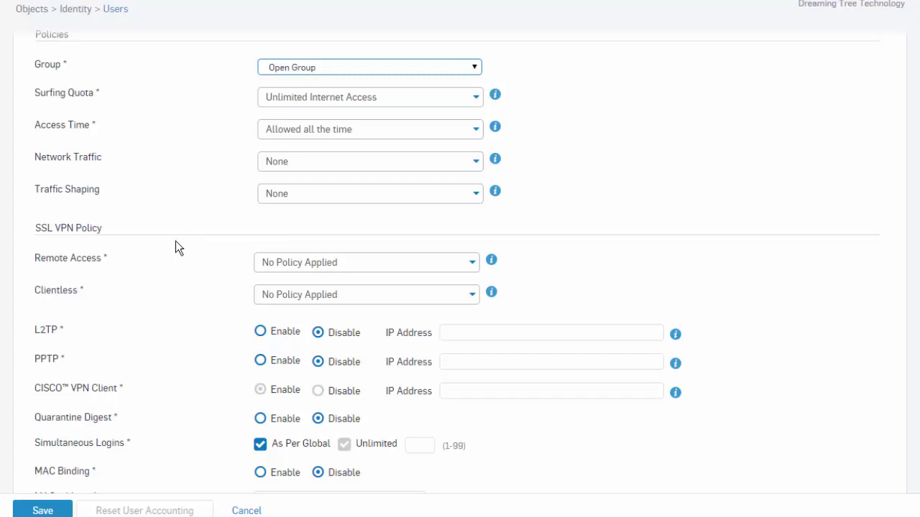
{"action": "left_click", "coordinate": [58, 510]}
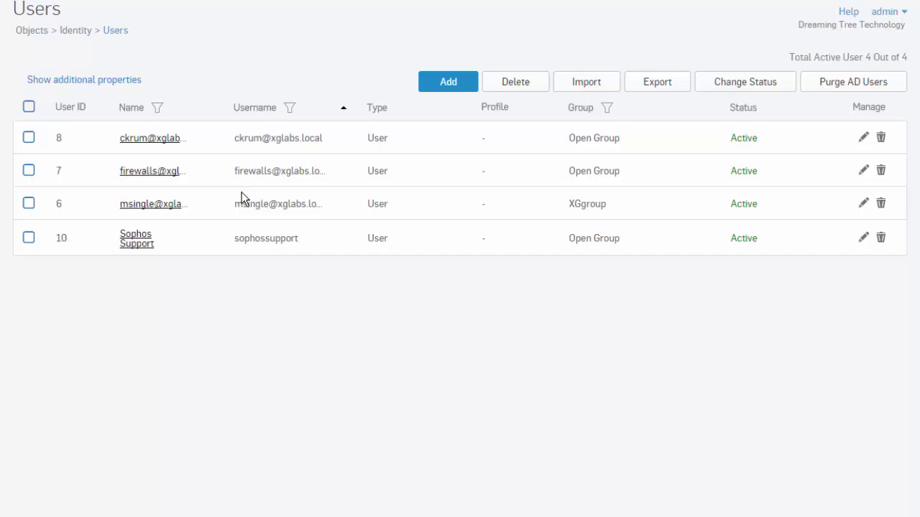
Step: Add a new group named Engineering with the description 'Engineering Users'
{"action": "left_click", "coordinate": [16, 286]}
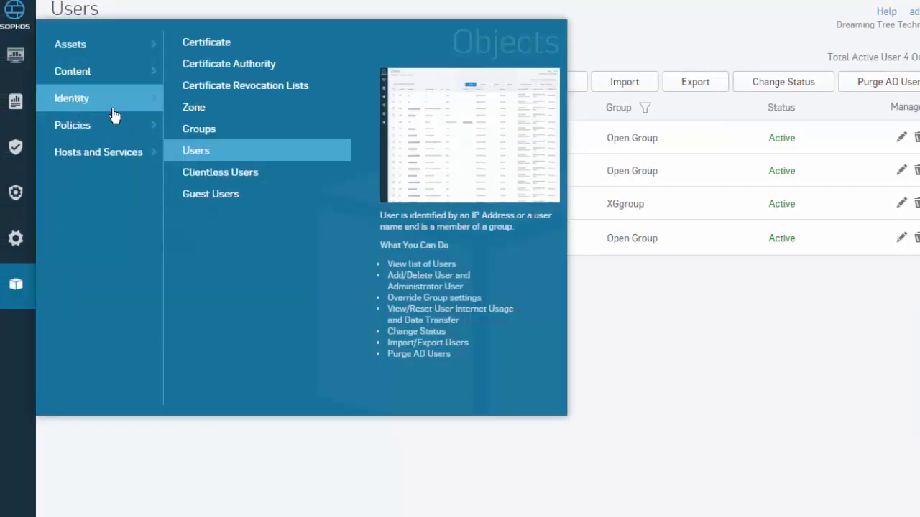
{"action": "left_click", "coordinate": [217, 130]}
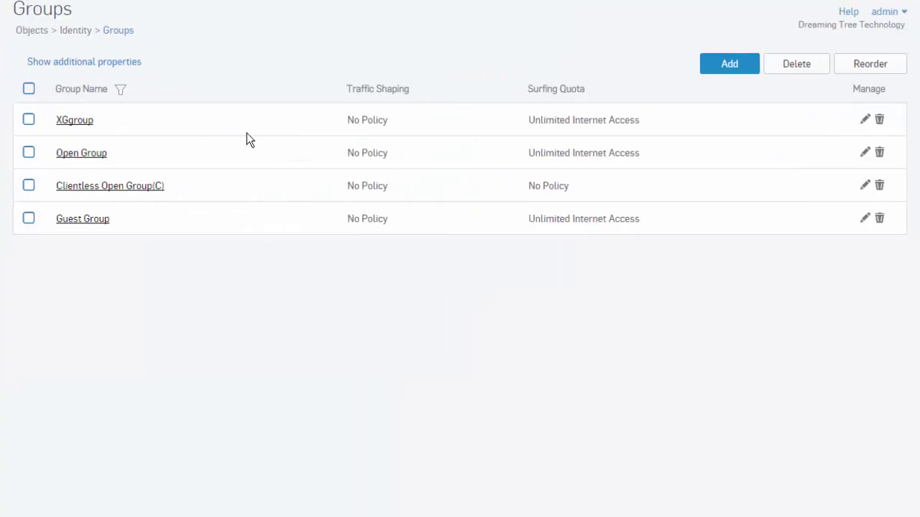
{"action": "left_click", "coordinate": [728, 65]}
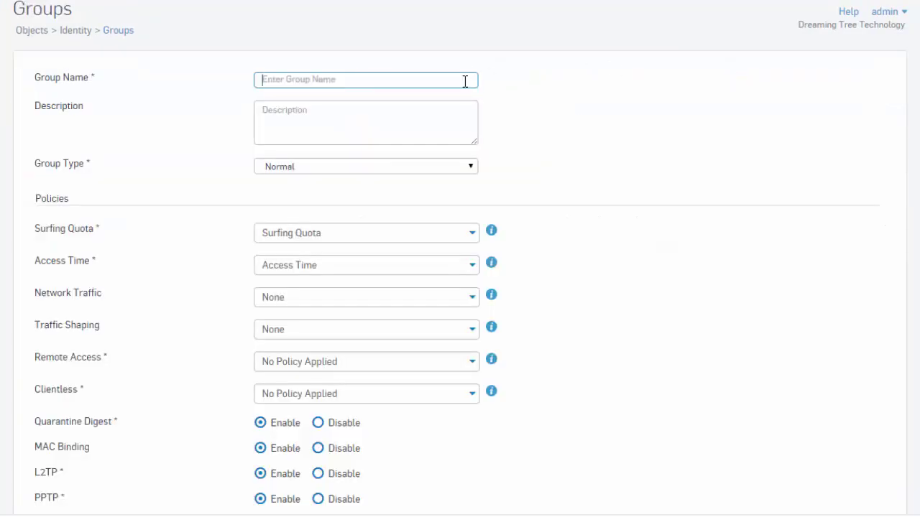
{"action": "type", "text": "Engineering"}
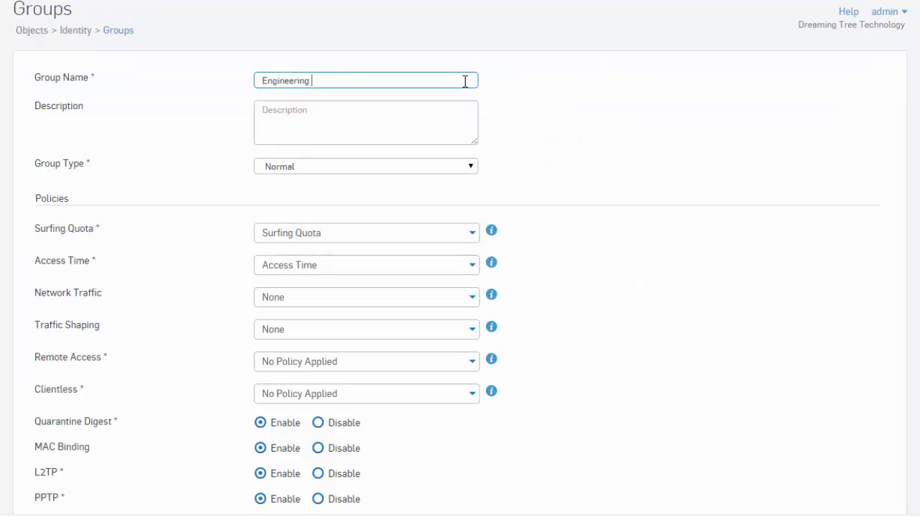
{"action": "key", "text": "Tab"}
{"action": "type", "text": "En"}
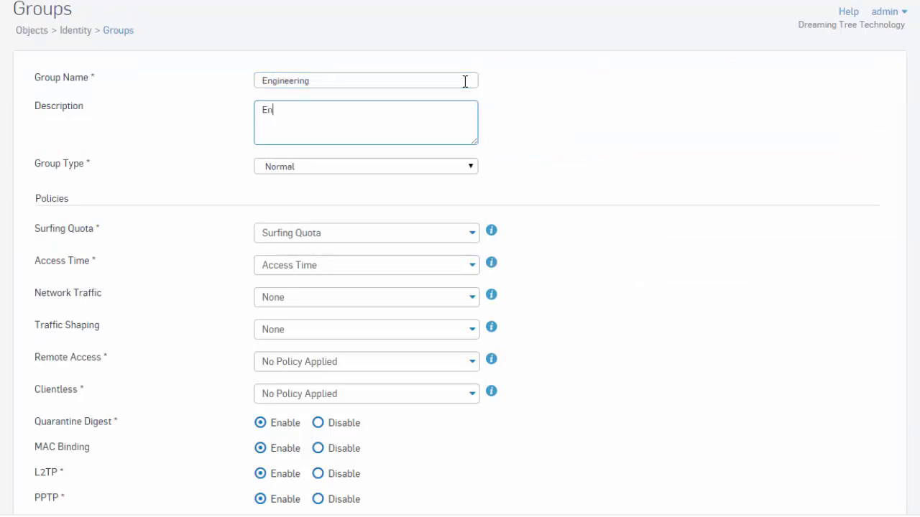
{"action": "type", "text": "gineering Users"}
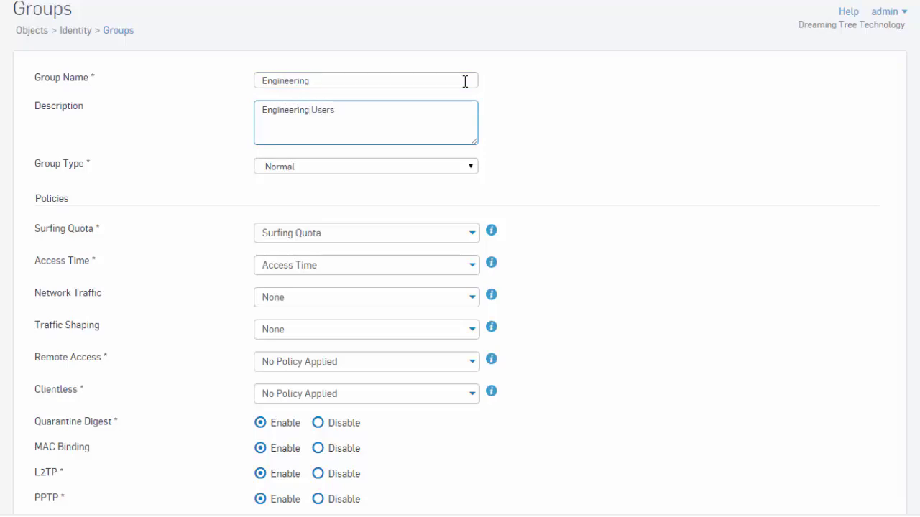
{"action": "key", "text": "Tab"}
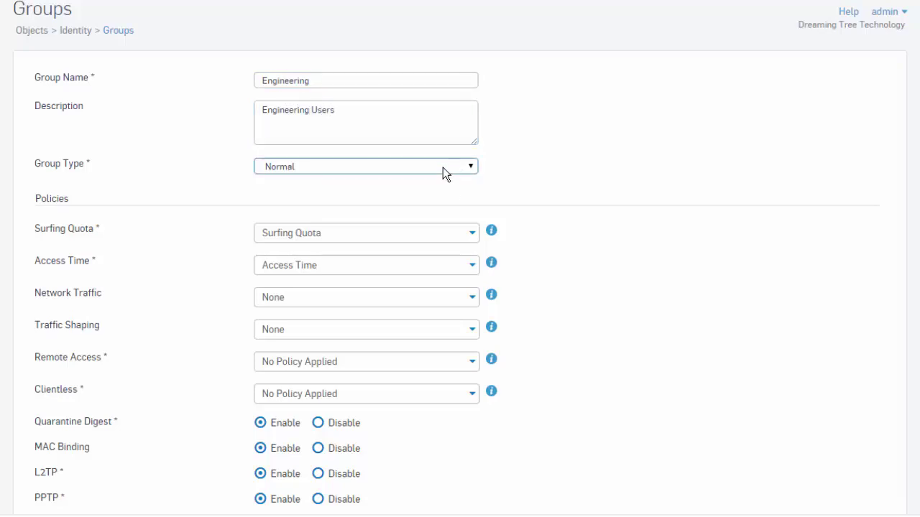
{"action": "left_click", "coordinate": [443, 169]}
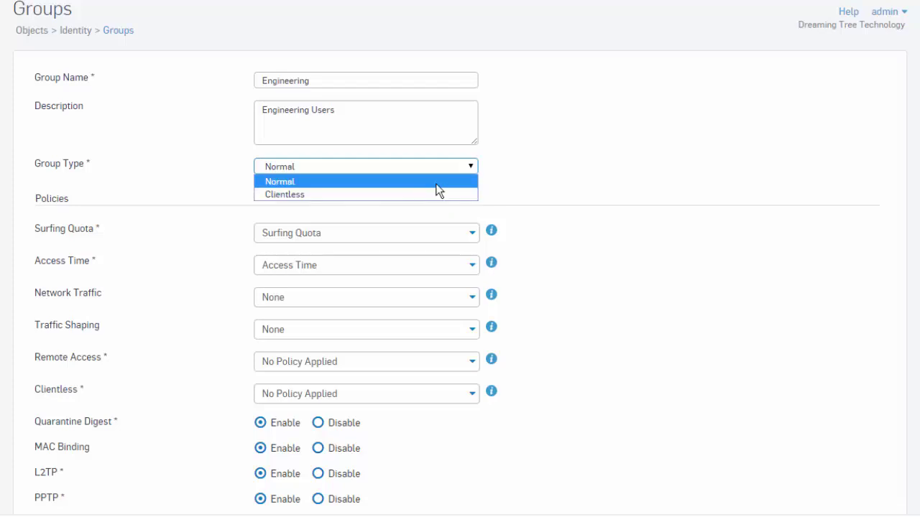
Step: Keep group type Normal, with Unlimited Internet Access quota and access Allowed all the time
{"action": "left_click", "coordinate": [436, 184]}
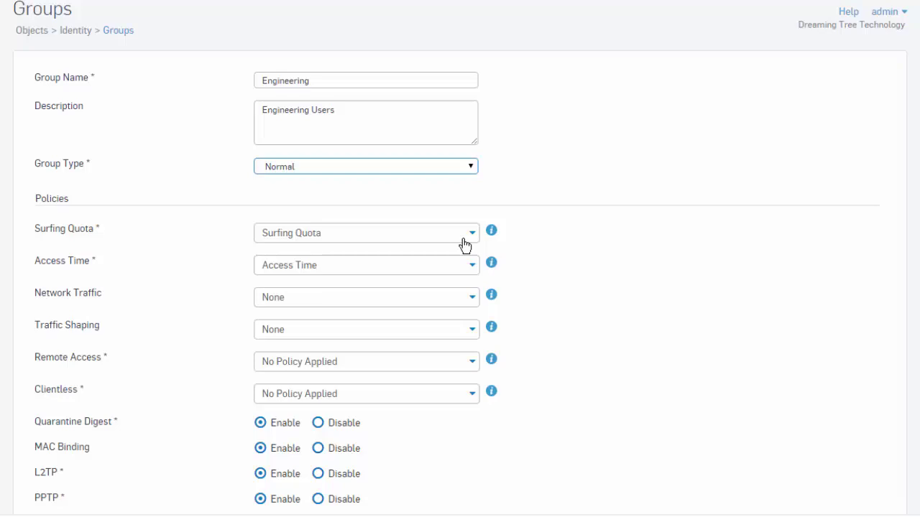
{"action": "left_click", "coordinate": [421, 243]}
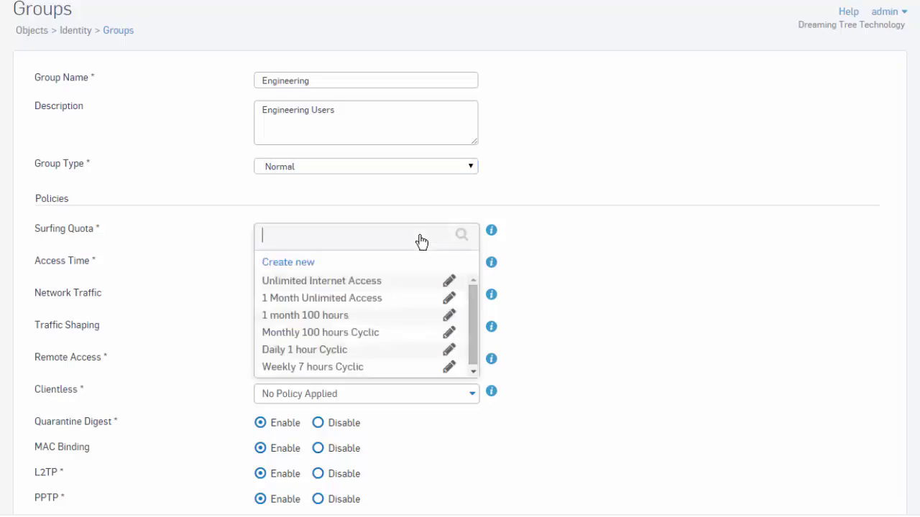
{"action": "left_click", "coordinate": [386, 284]}
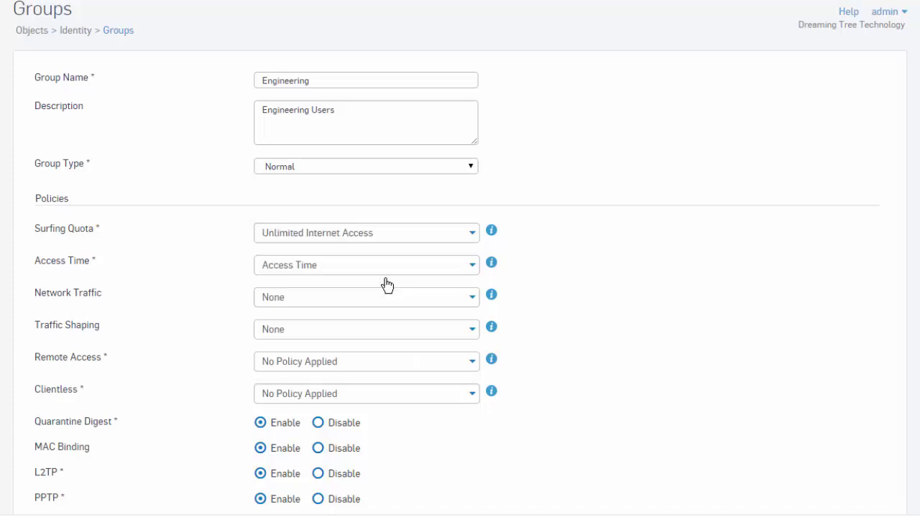
{"action": "left_click", "coordinate": [395, 272]}
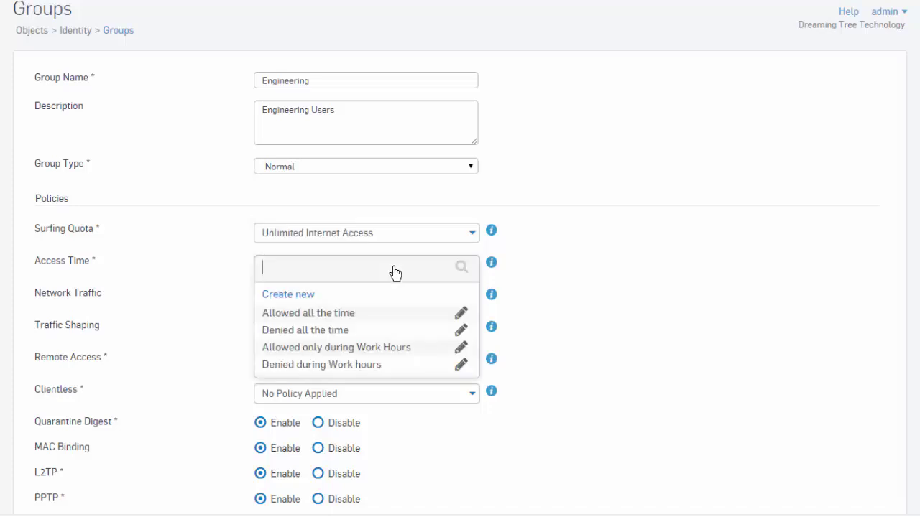
{"action": "left_click", "coordinate": [355, 316]}
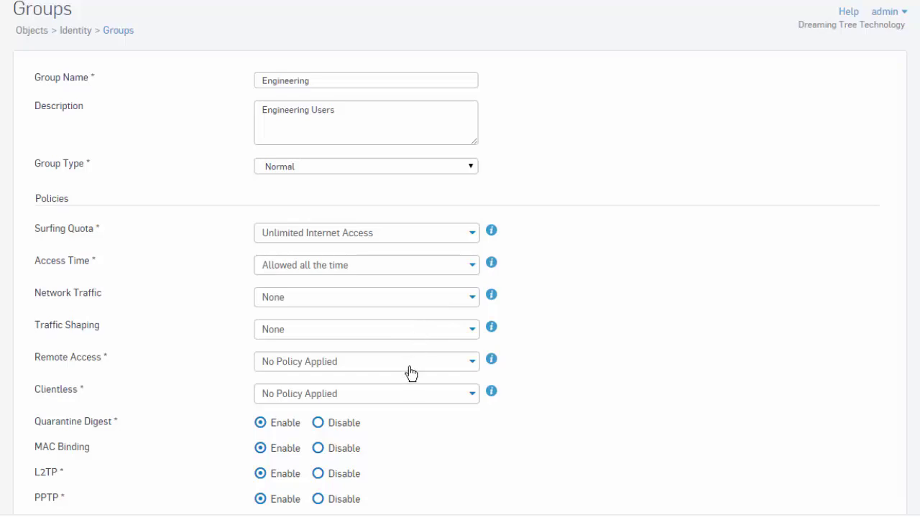
{"action": "scroll", "coordinate": [410, 371], "scroll_direction": "down", "scroll_amount": 1}
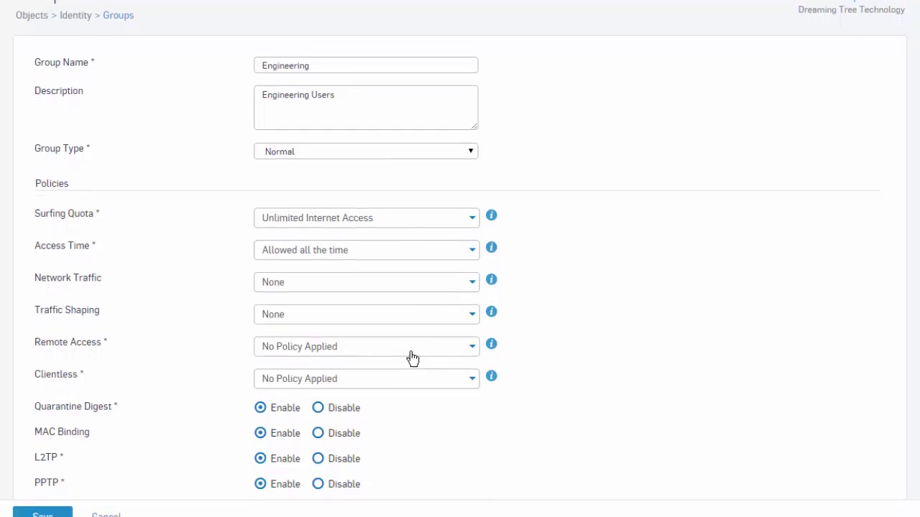
Step: Save the Engineering group and go to the Users list
{"action": "left_click", "coordinate": [43, 509]}
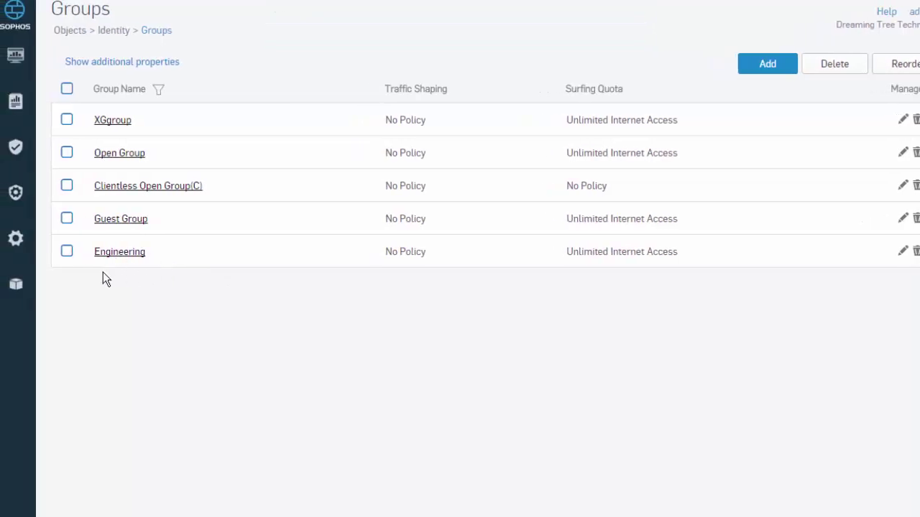
{"action": "left_click", "coordinate": [20, 287]}
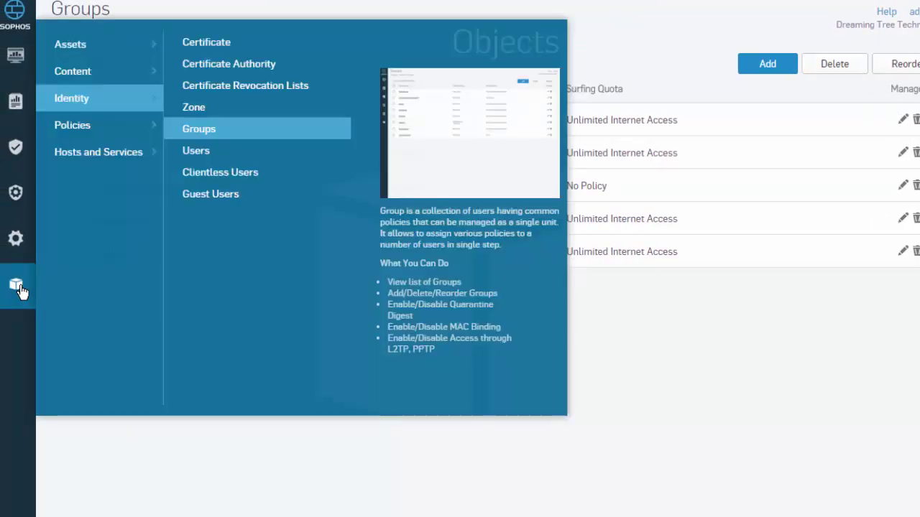
{"action": "left_click", "coordinate": [218, 161]}
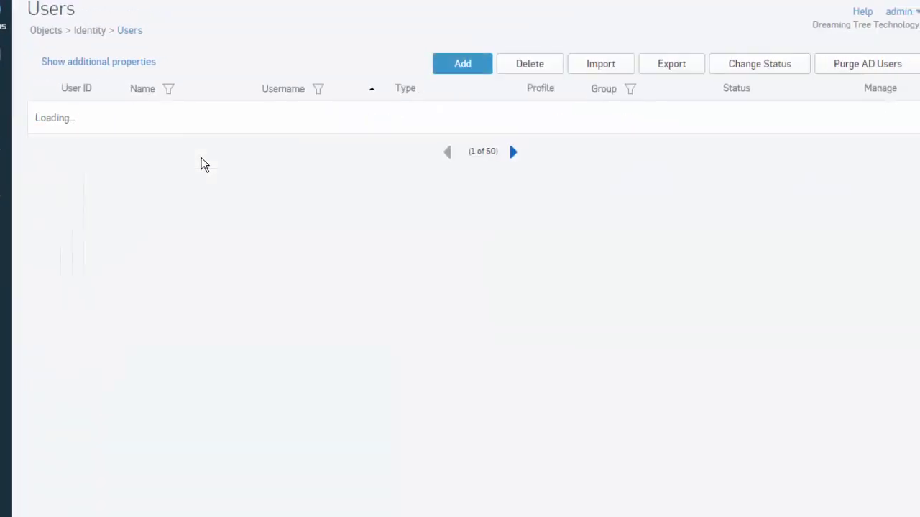
Step: Change the Sophos Support user's group to Engineering and save
{"action": "left_click", "coordinate": [144, 243]}
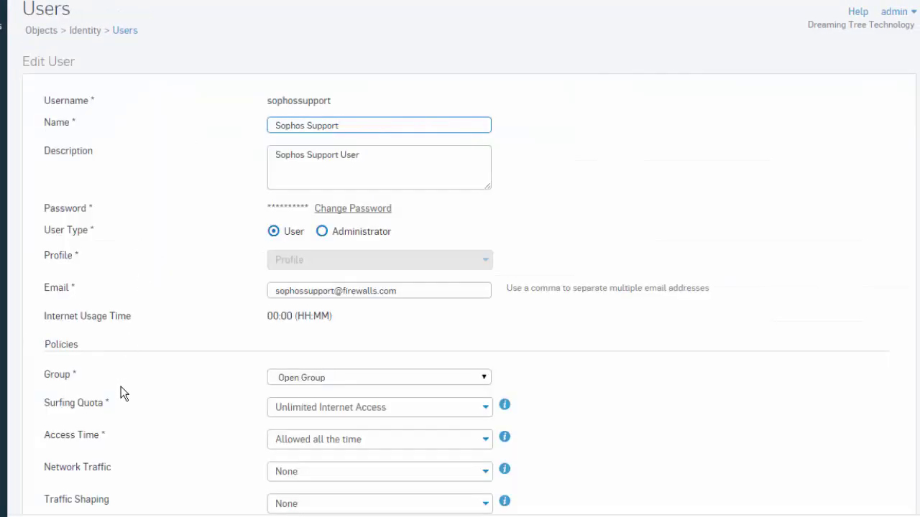
{"action": "left_click", "coordinate": [348, 379]}
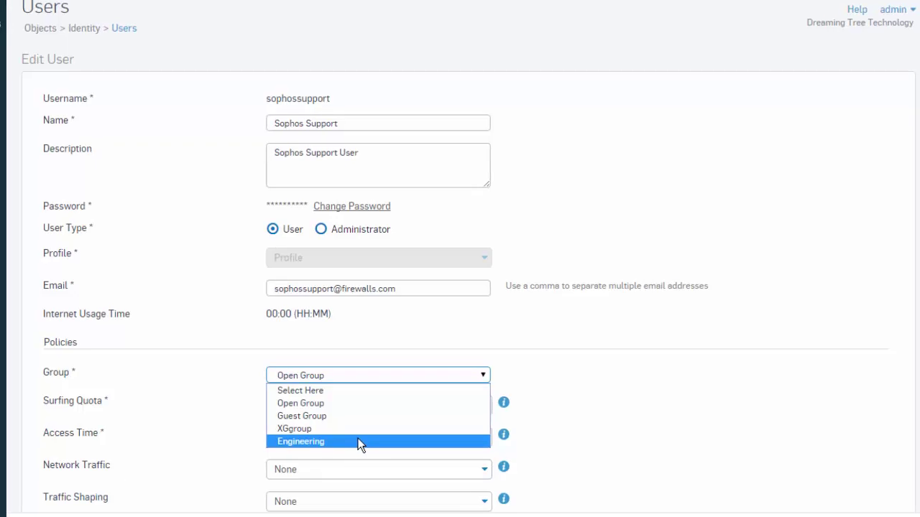
{"action": "left_click", "coordinate": [359, 444]}
{"action": "left_click", "coordinate": [43, 511]}
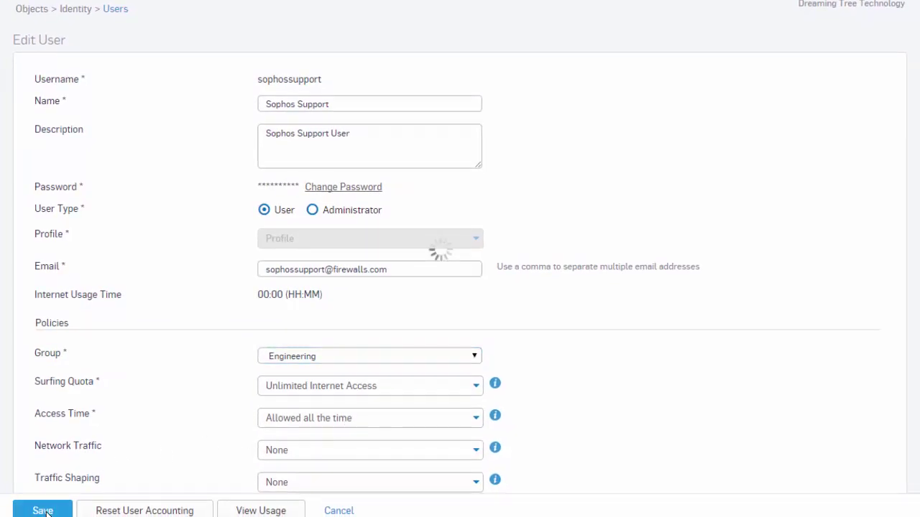